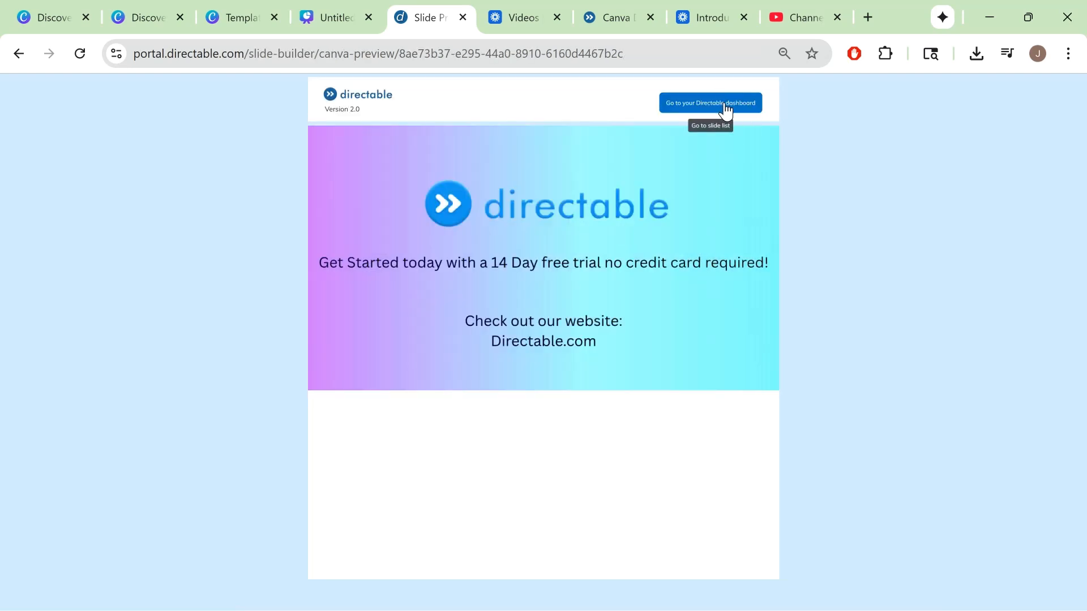
- Open the Directable slide list, and back in the Canva design add a blank second page
{"action": "left_click", "coordinate": [723, 105]}
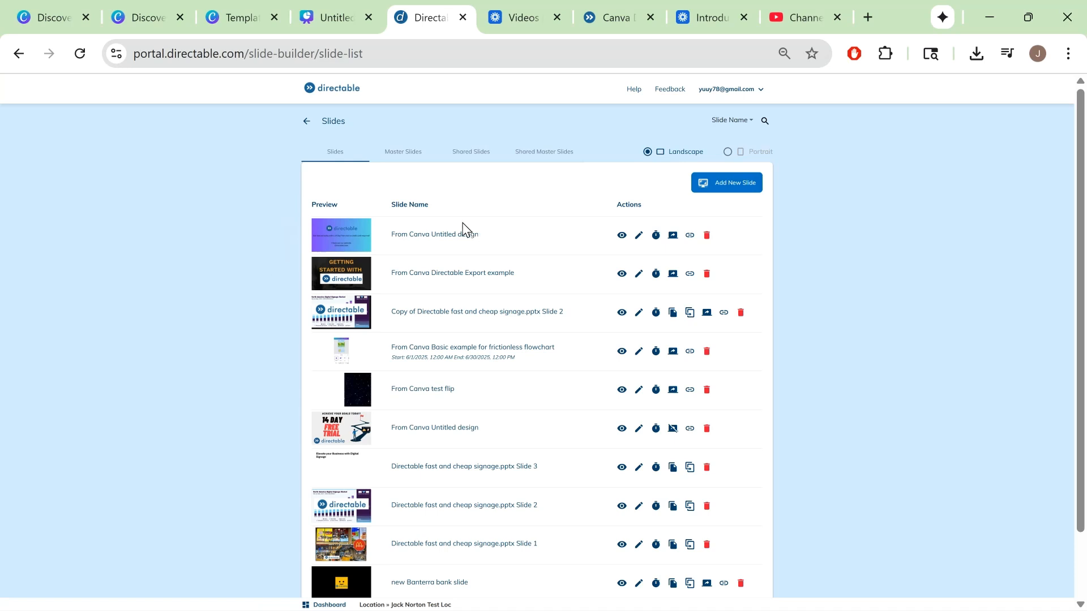
{"action": "left_click", "coordinate": [345, 17]}
{"action": "left_click", "coordinate": [642, 589]}
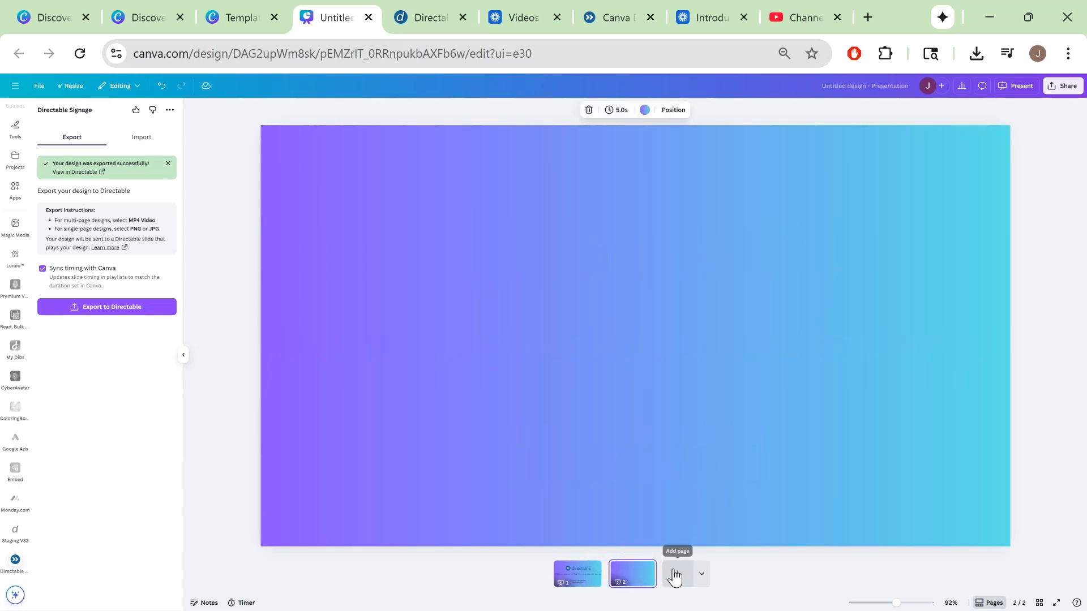
{"action": "key", "text": "Delete"}
{"action": "left_click", "coordinate": [641, 577]}
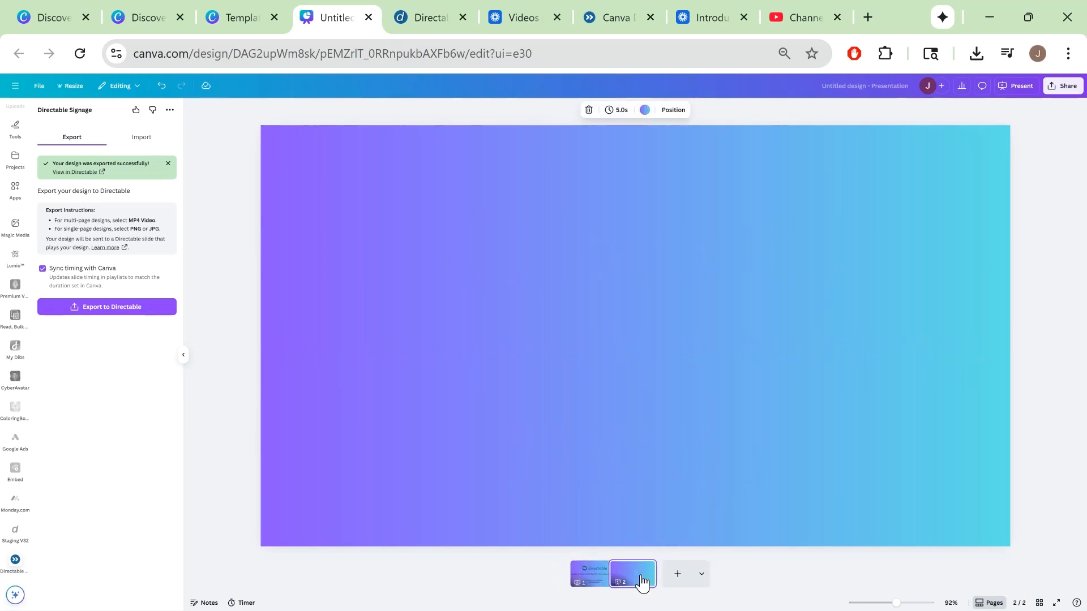
- Add the text "proof of concept" to page 2 and move it up into the upper part of the page
{"action": "type", "text": "tproof of conecpt"}
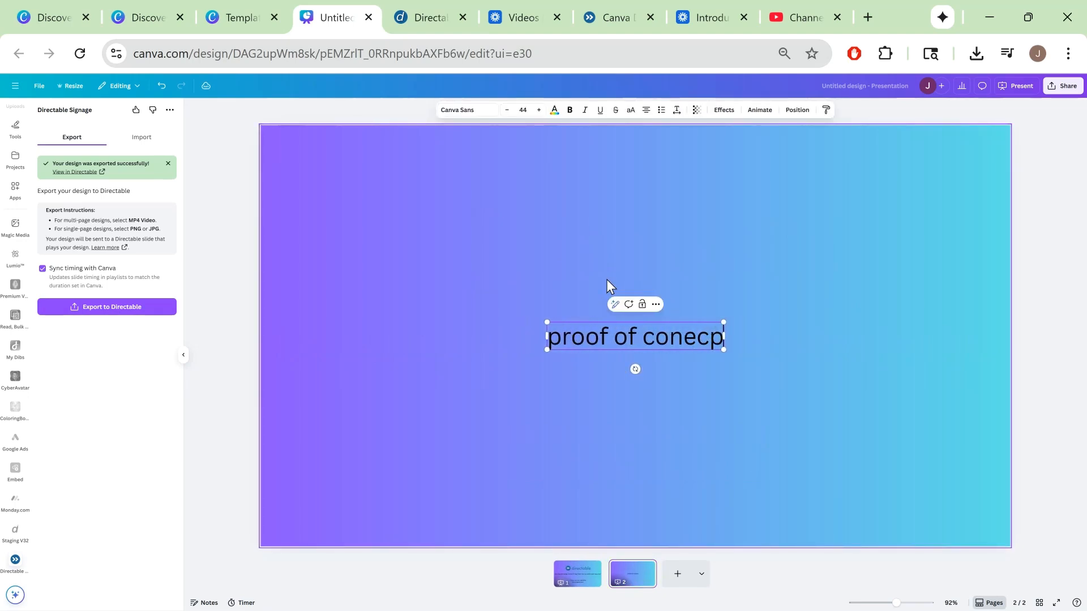
{"action": "key", "text": "BackSpace"}
{"action": "key", "text": "BackSpace"}
{"action": "key", "text": "BackSpace"}
{"action": "type", "text": "ept"}
{"action": "left_click", "coordinate": [607, 279]}
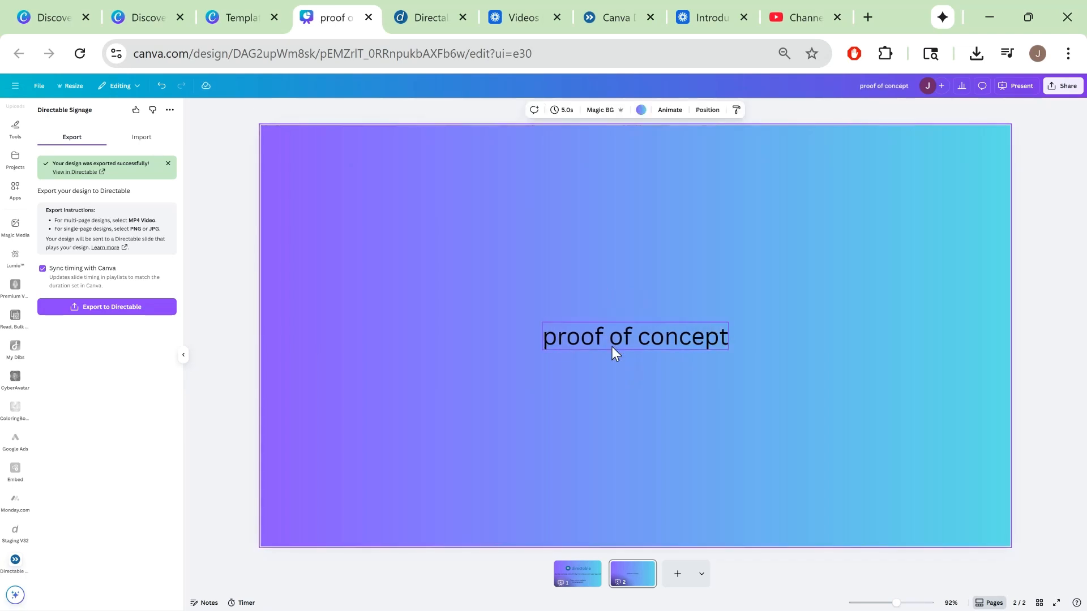
{"action": "left_click_drag", "start_coordinate": [617, 348], "coordinate": [640, 243]}
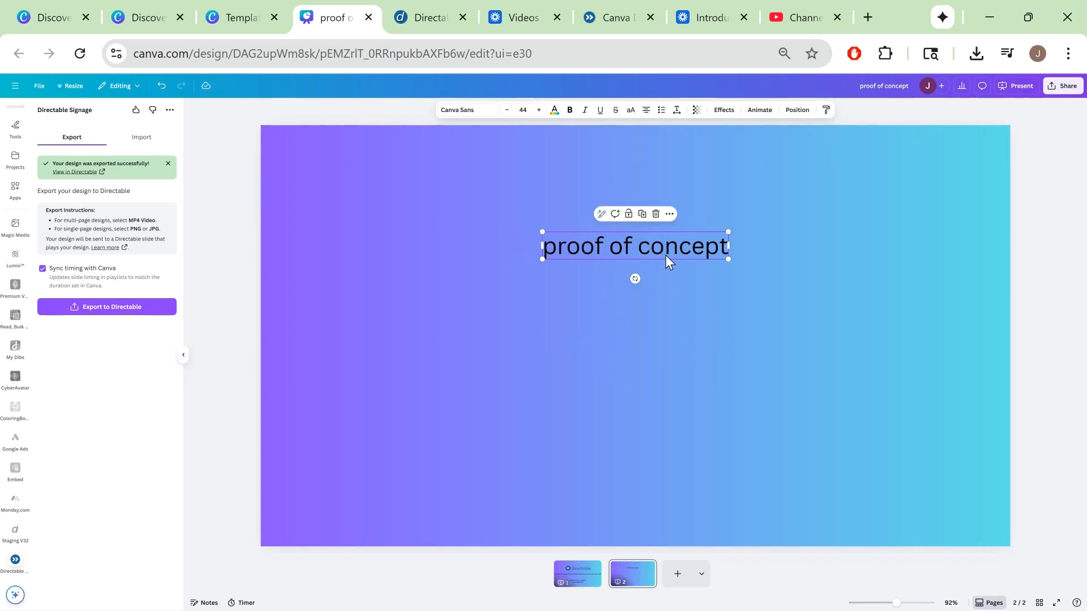
{"action": "left_click", "coordinate": [662, 348]}
- Export pages 1-2 of the design to Directable as an MP4 video
{"action": "left_click", "coordinate": [113, 310]}
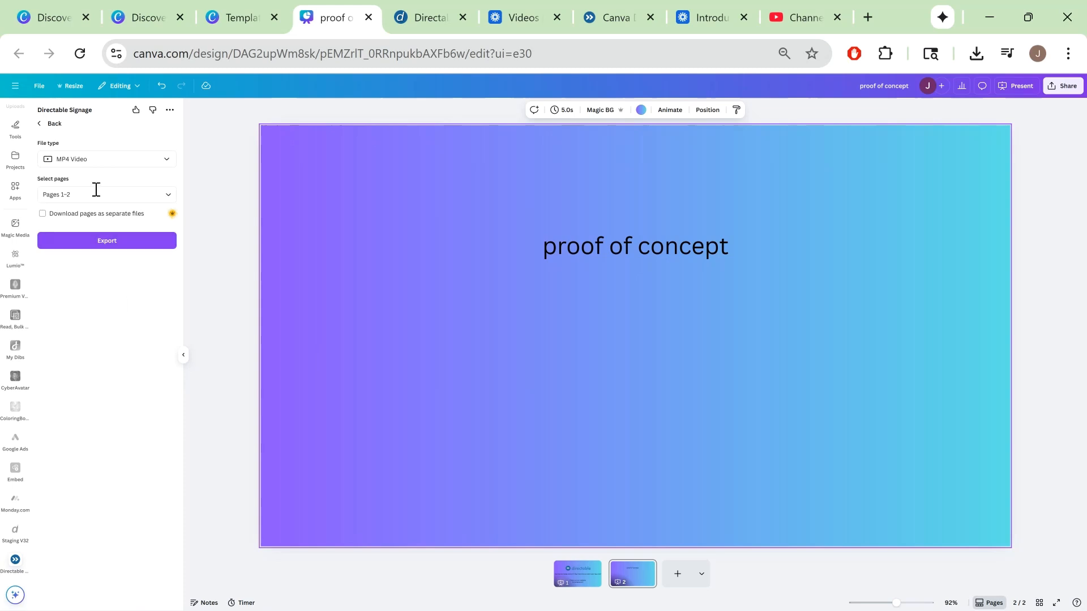
{"action": "left_click", "coordinate": [93, 249]}
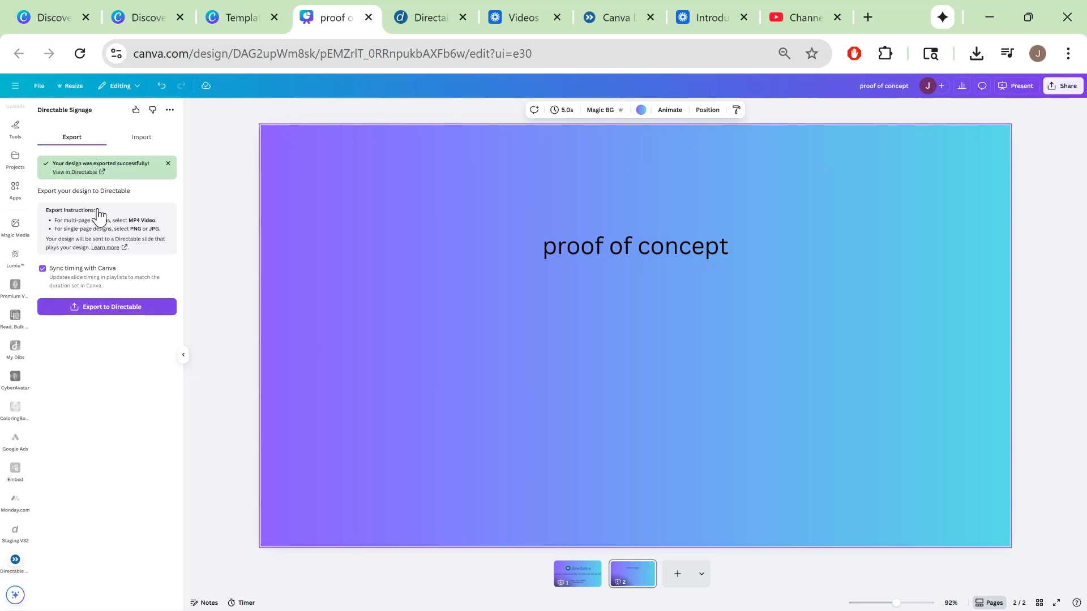
- Switch to Directable, refresh the slide list and preview the "From Canva proof of concept" slide
{"action": "left_click", "coordinate": [440, 21]}
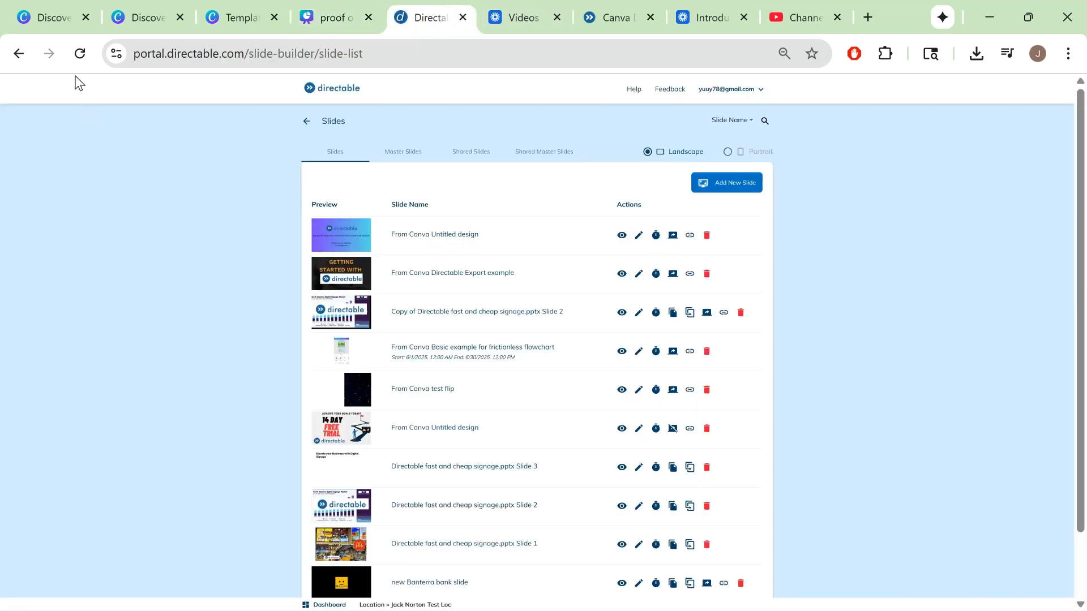
{"action": "left_click", "coordinate": [80, 55]}
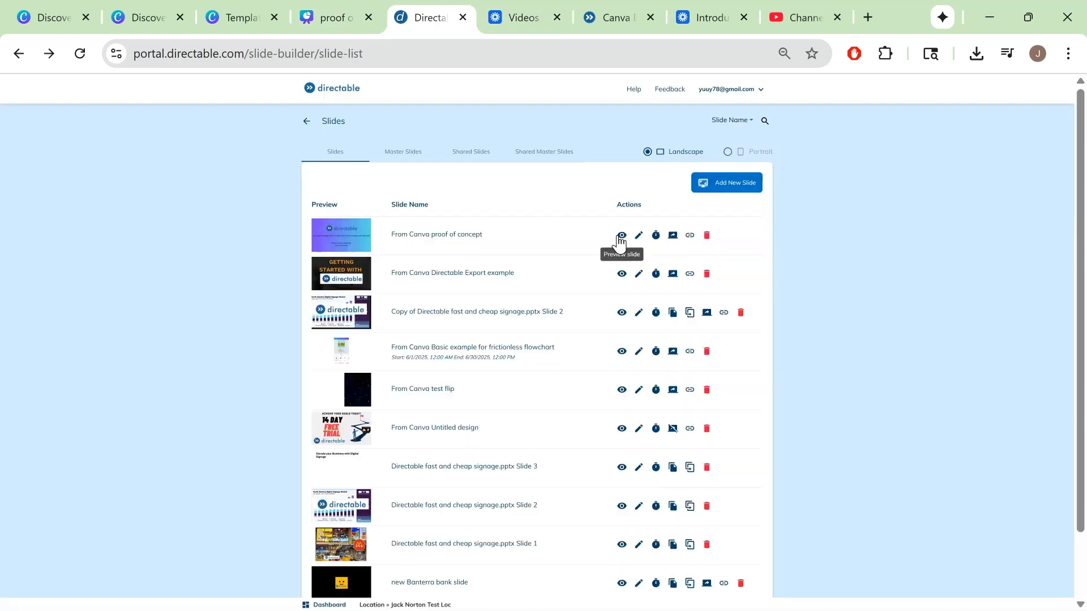
{"action": "left_click", "coordinate": [620, 236]}
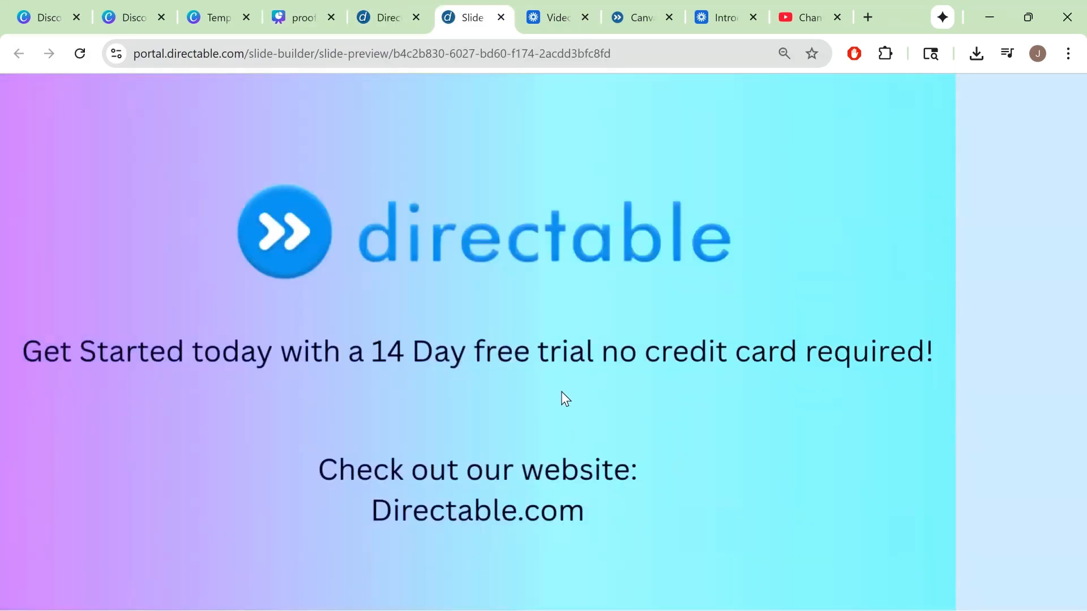
{"action": "key", "text": "ctrl+minus"}
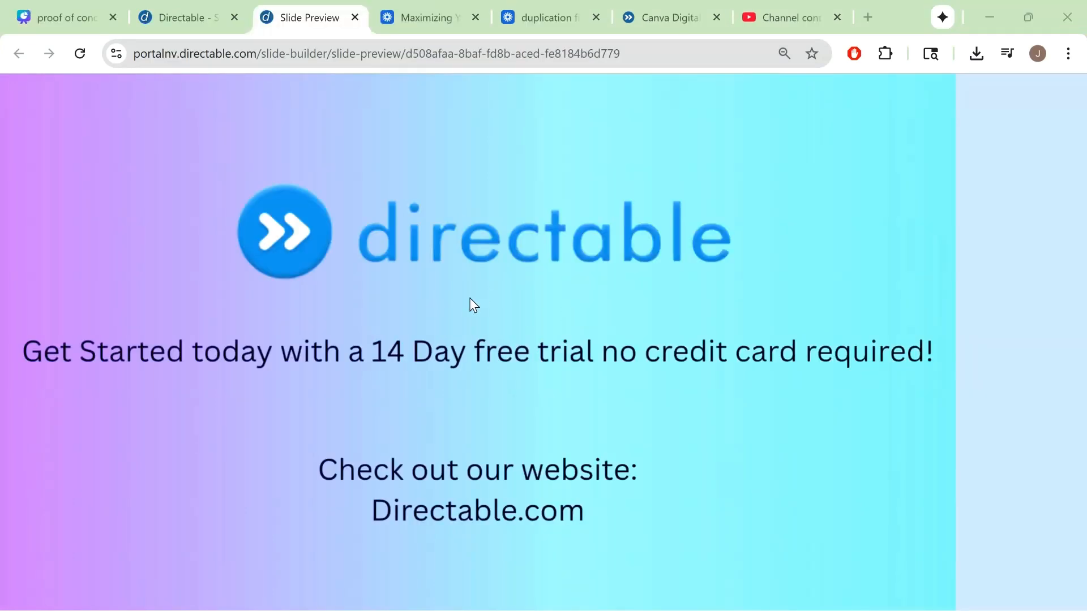
- Start a new Directable playlist named "proof of concept playlist"
{"action": "left_click", "coordinate": [198, 27]}
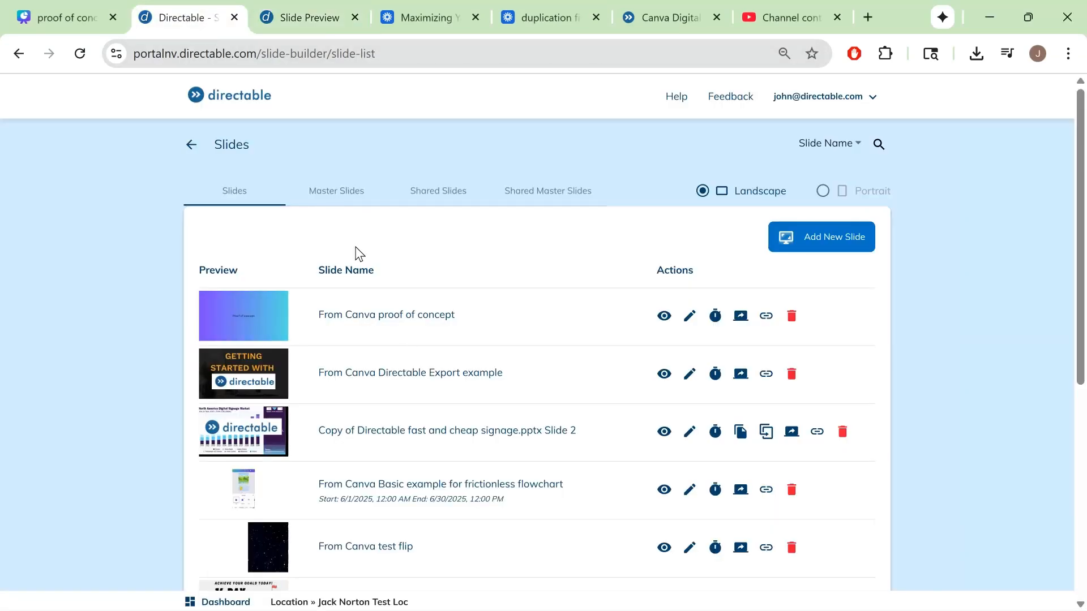
{"action": "left_click", "coordinate": [192, 146]}
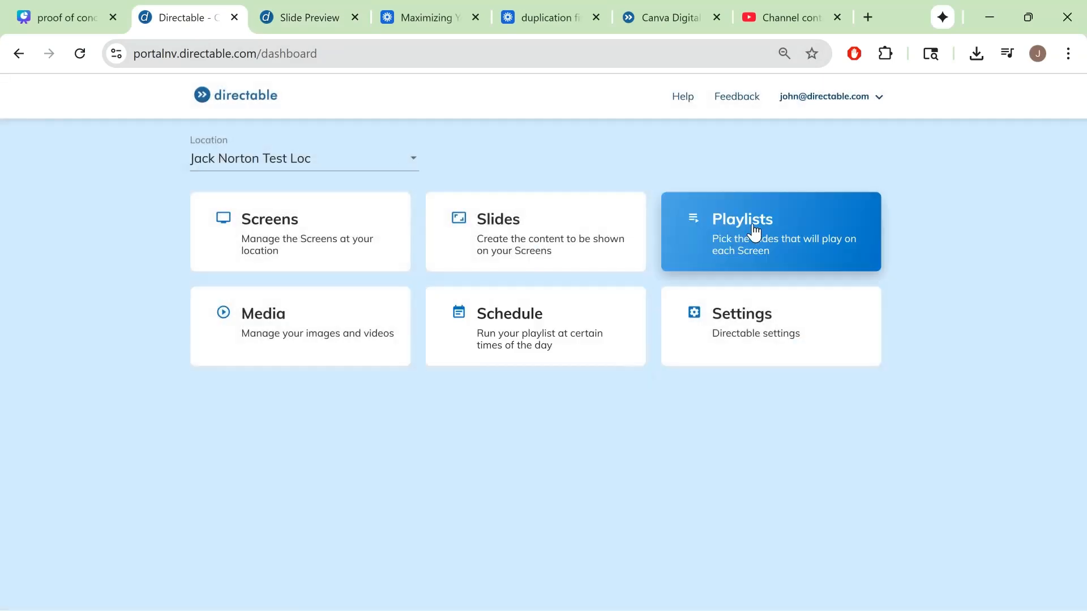
{"action": "left_click", "coordinate": [754, 232]}
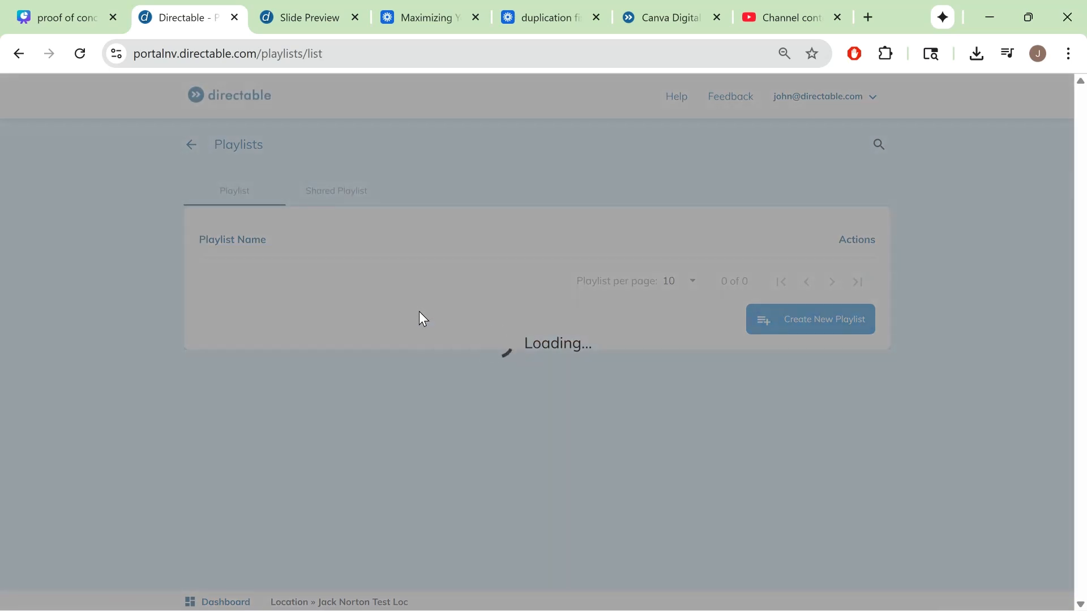
{"action": "scroll", "coordinate": [850, 238], "scroll_direction": "down", "scroll_amount": 2}
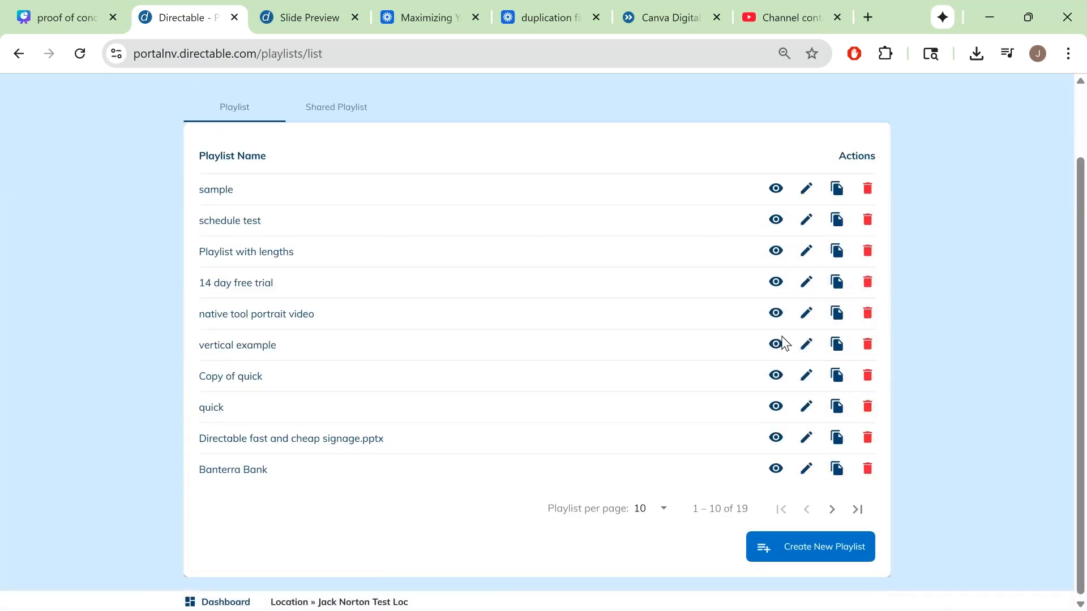
{"action": "left_click", "coordinate": [822, 552]}
{"action": "left_click", "coordinate": [298, 243]}
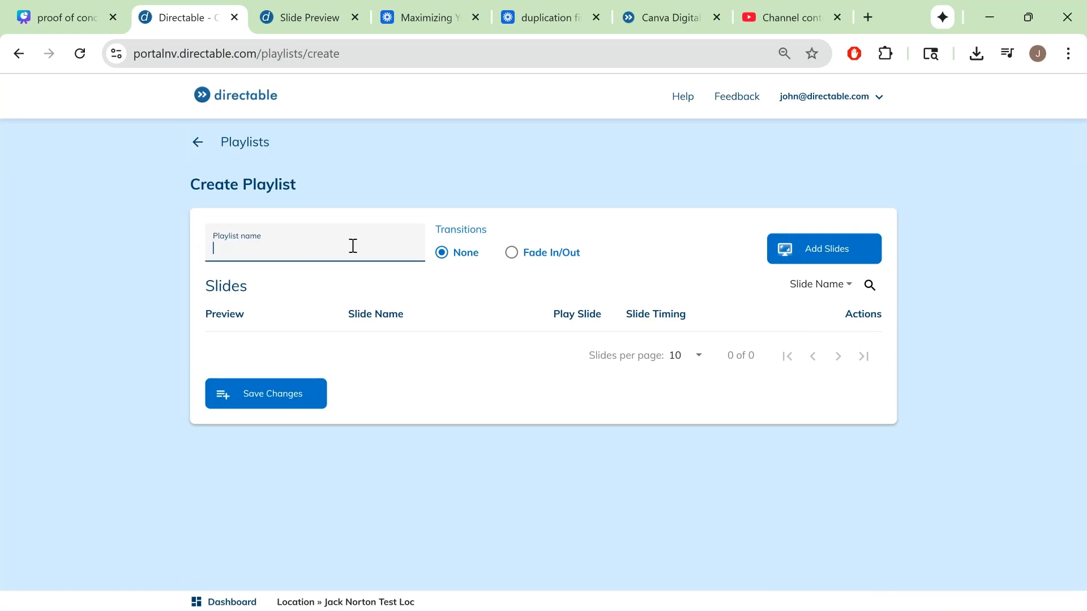
{"action": "type", "text": "proof of concept playlist"}
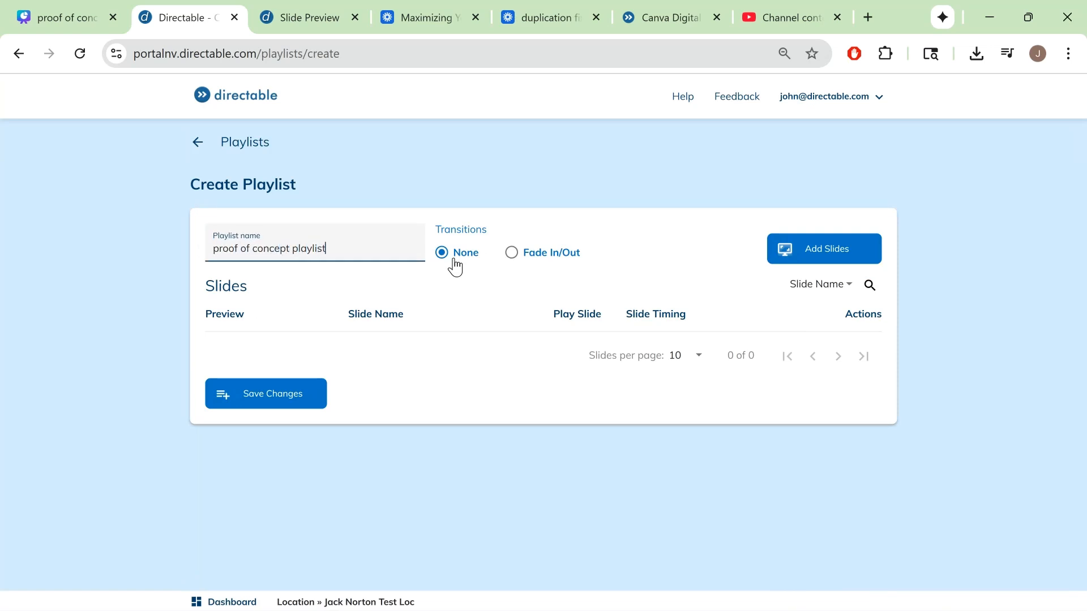
- Find the "From Canva proof of concept" slide by searching "conc", add it to the playlist and save the playlist
{"action": "left_click", "coordinate": [863, 252]}
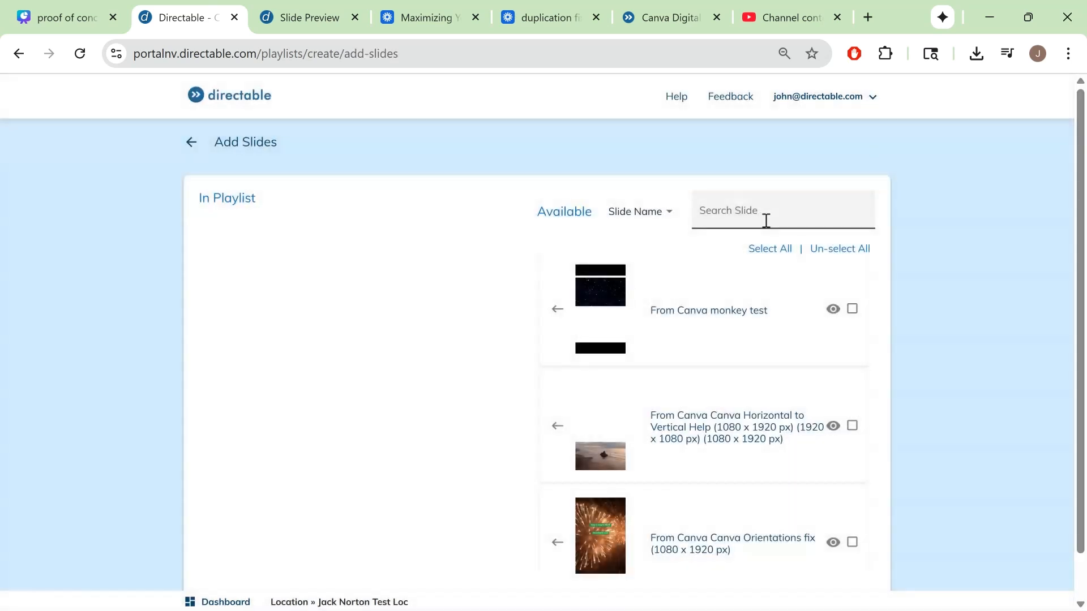
{"action": "left_click", "coordinate": [763, 220]}
{"action": "type", "text": "conc"}
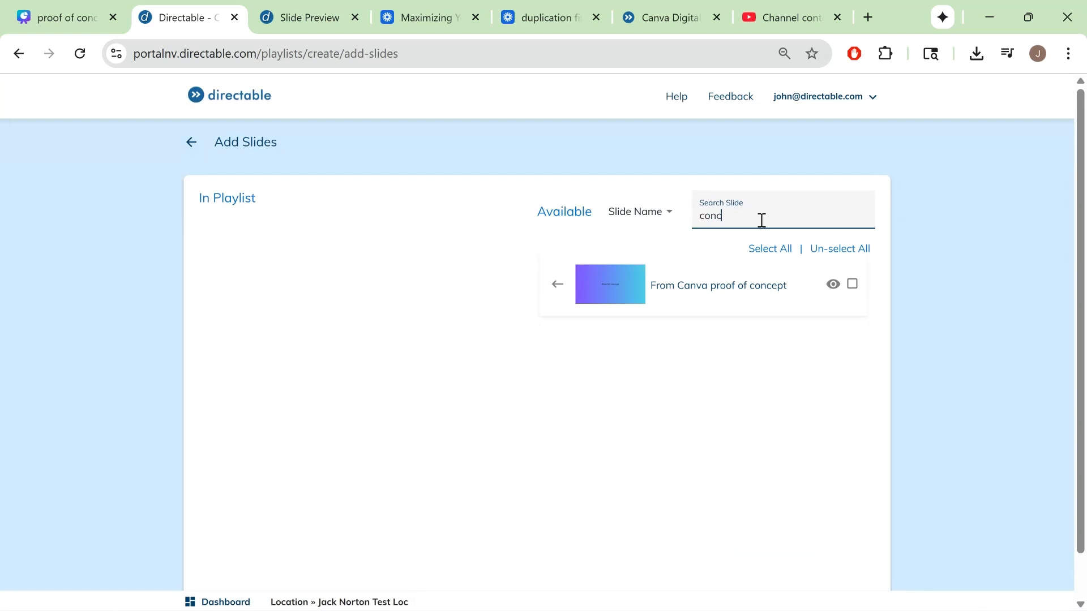
{"action": "left_click", "coordinate": [739, 310]}
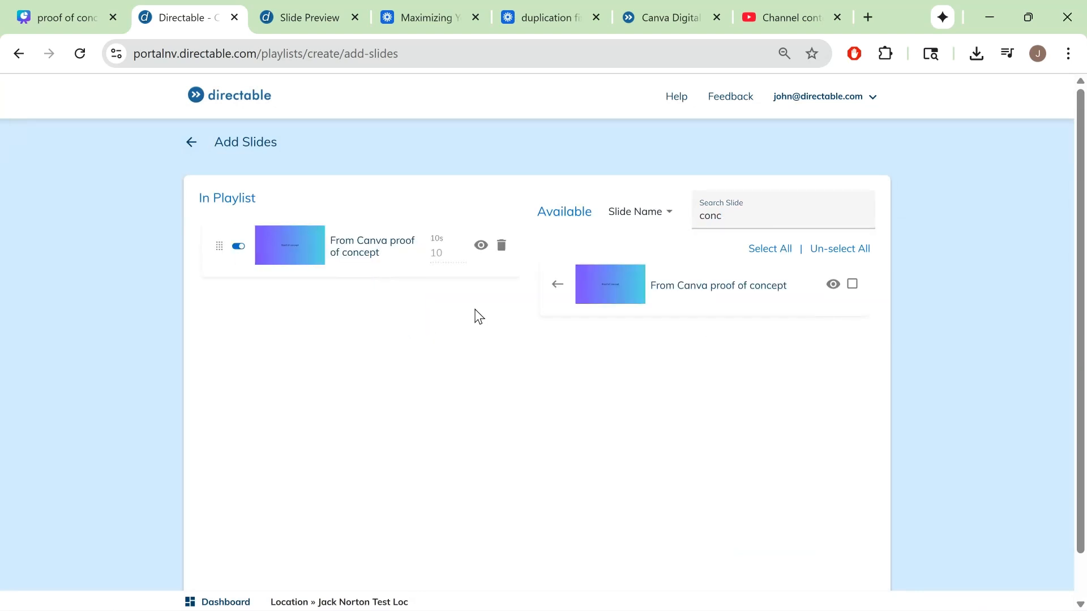
{"action": "scroll", "coordinate": [806, 413], "scroll_direction": "down", "scroll_amount": 1}
{"action": "left_click", "coordinate": [817, 560]}
{"action": "left_click", "coordinate": [311, 462]}
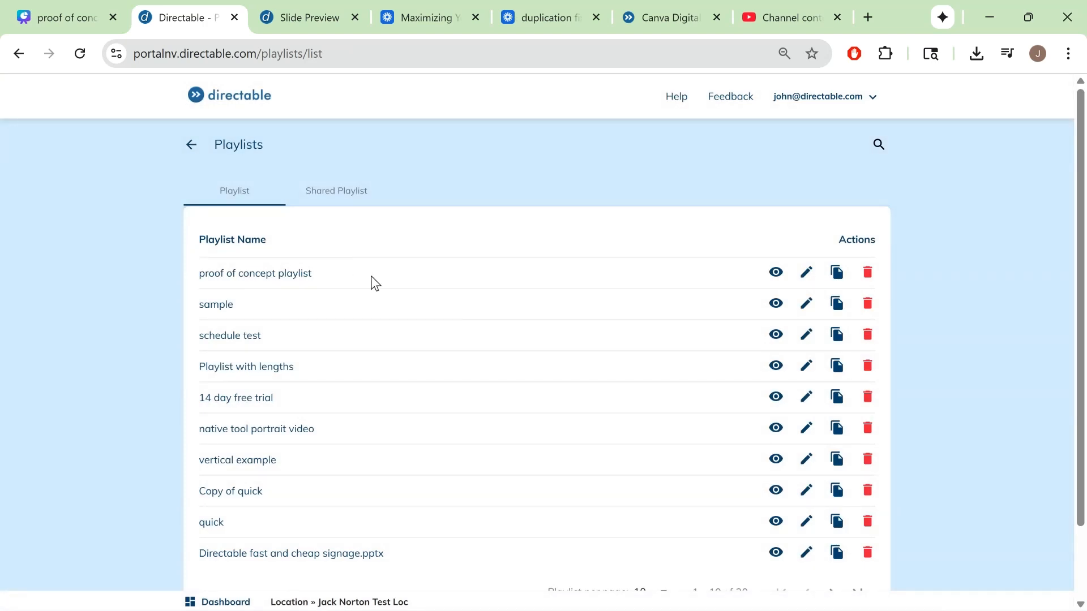
- Start a new Directable screen named "proof of concept screen" and enter the device's screen key
{"action": "left_click", "coordinate": [191, 148]}
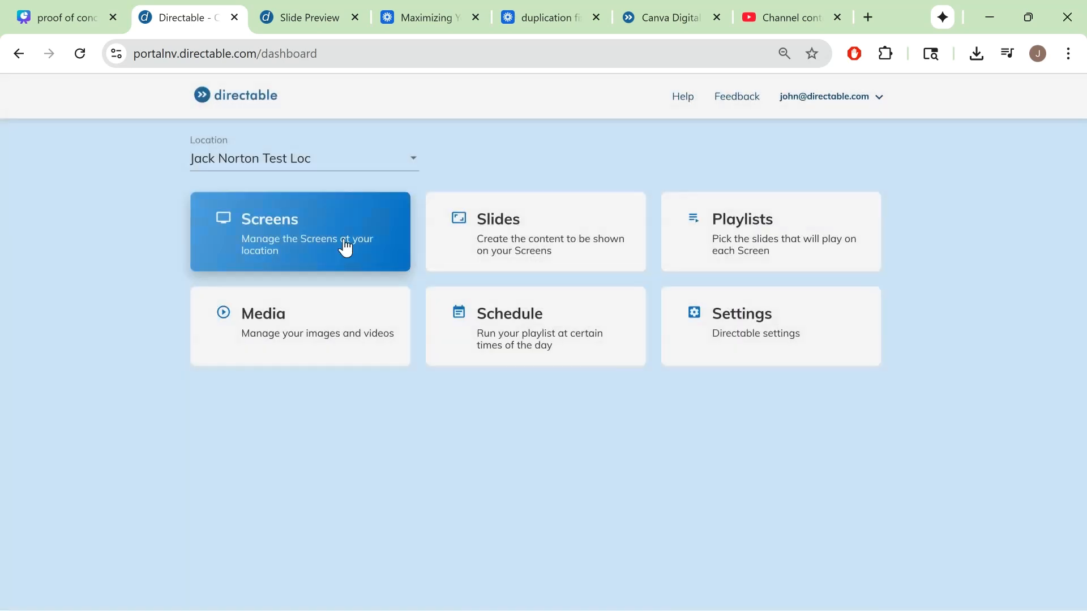
{"action": "left_click", "coordinate": [333, 240]}
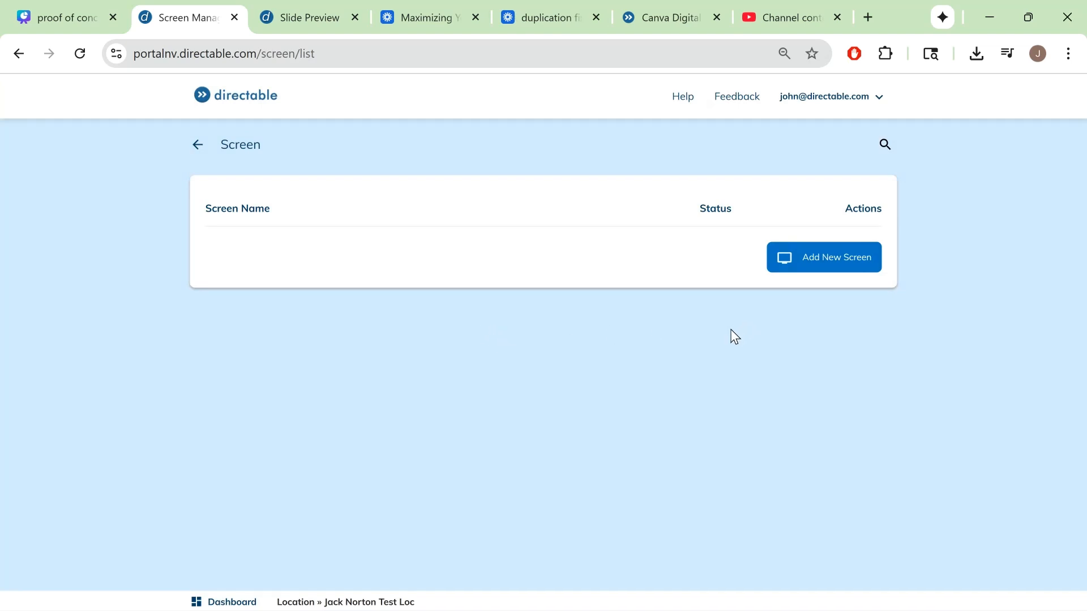
{"action": "left_click", "coordinate": [822, 269]}
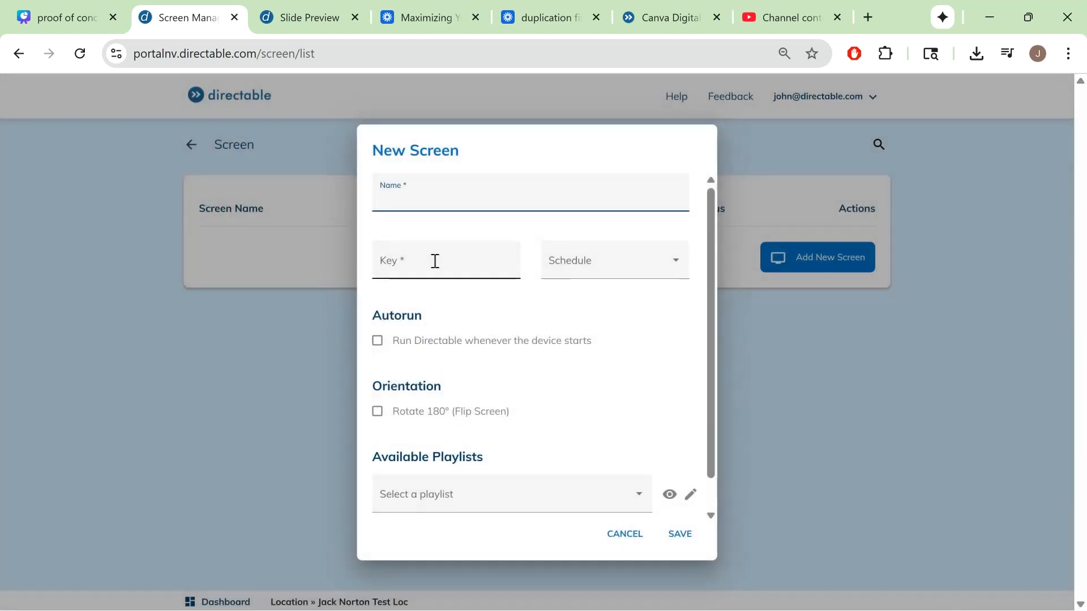
{"action": "left_click", "coordinate": [435, 260]}
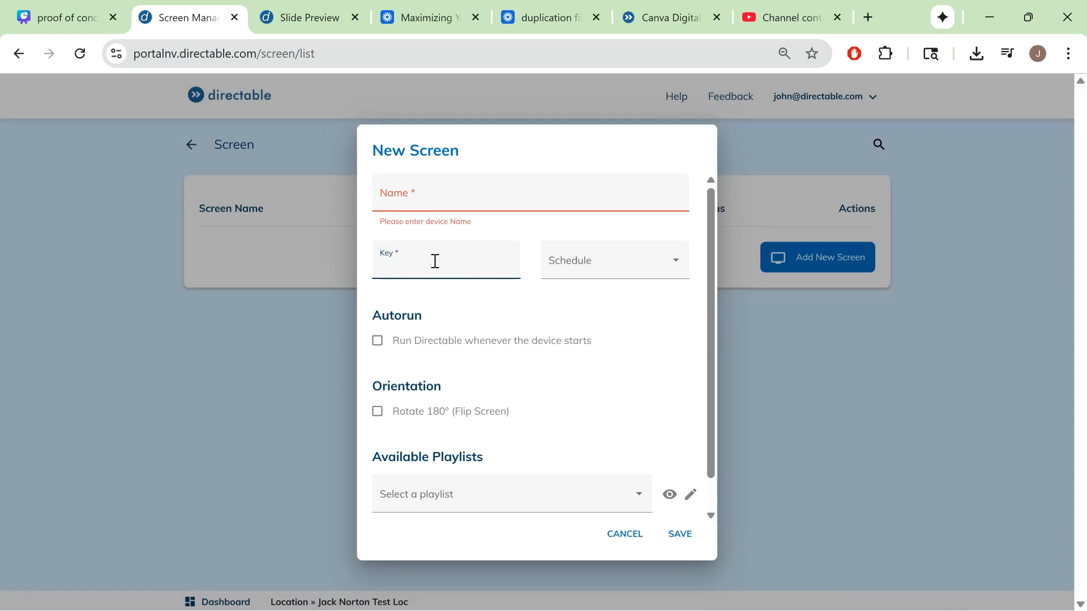
{"action": "left_click", "coordinate": [457, 191]}
{"action": "type", "text": "proof of conc"}
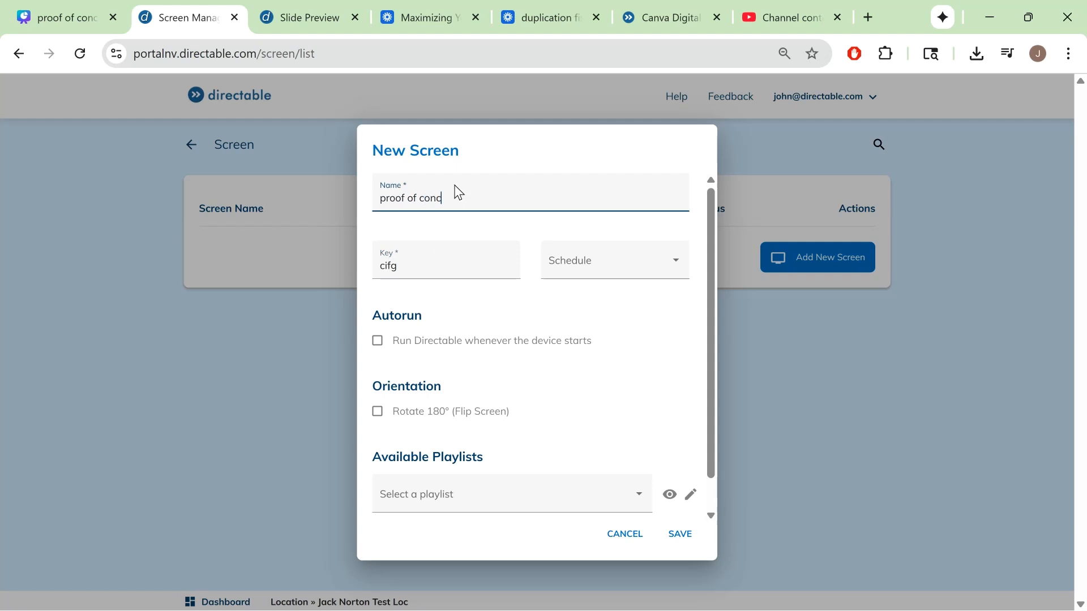
{"action": "type", "text": "ept screen"}
{"action": "left_click", "coordinate": [636, 316]}
- Assign "proof of concept playlist" to the new screen and save it
{"action": "scroll", "coordinate": [594, 351], "scroll_direction": "down", "scroll_amount": 1}
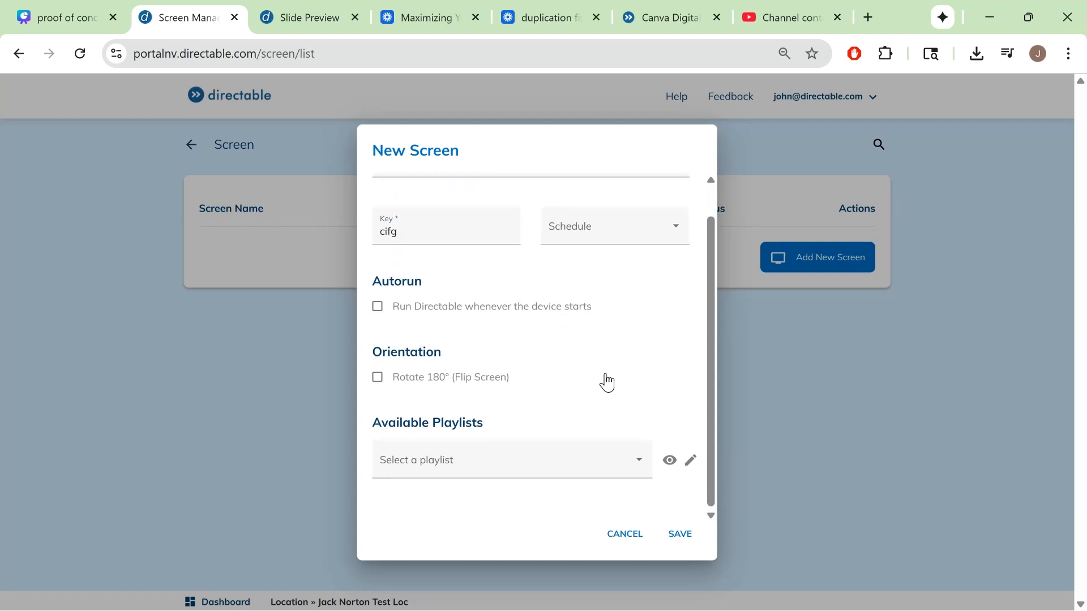
{"action": "left_click", "coordinate": [573, 470]}
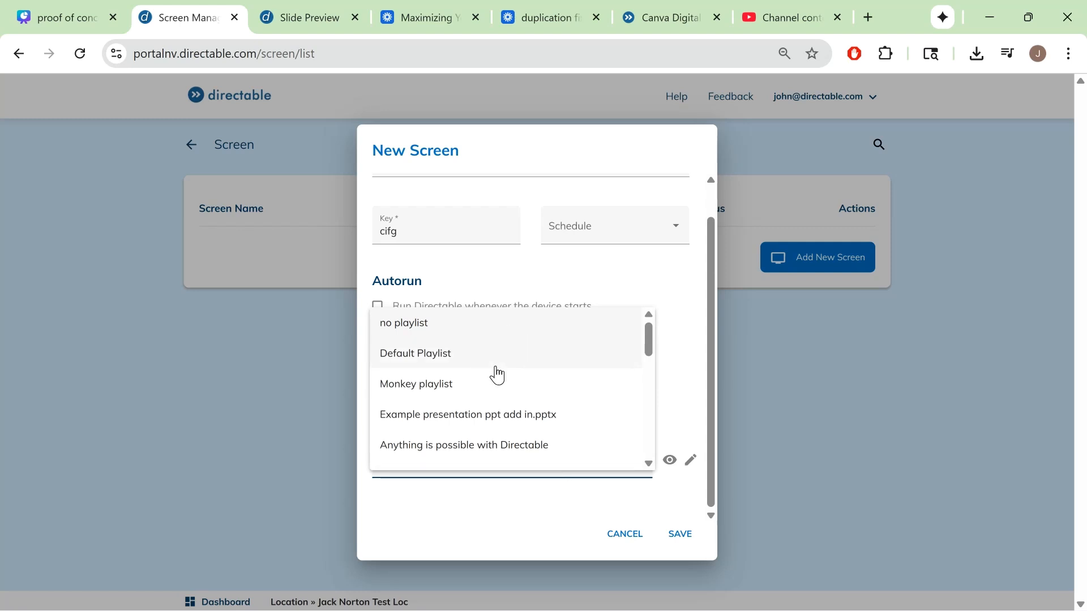
{"action": "scroll", "coordinate": [507, 385], "scroll_direction": "down", "scroll_amount": 5}
{"action": "left_click", "coordinate": [499, 462]}
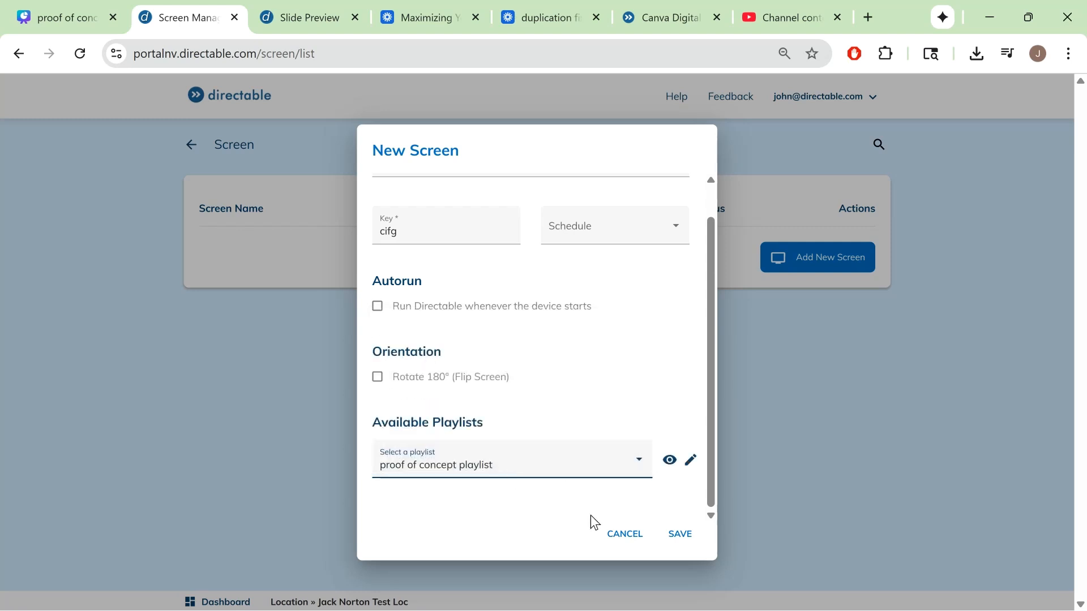
{"action": "left_click", "coordinate": [693, 547]}
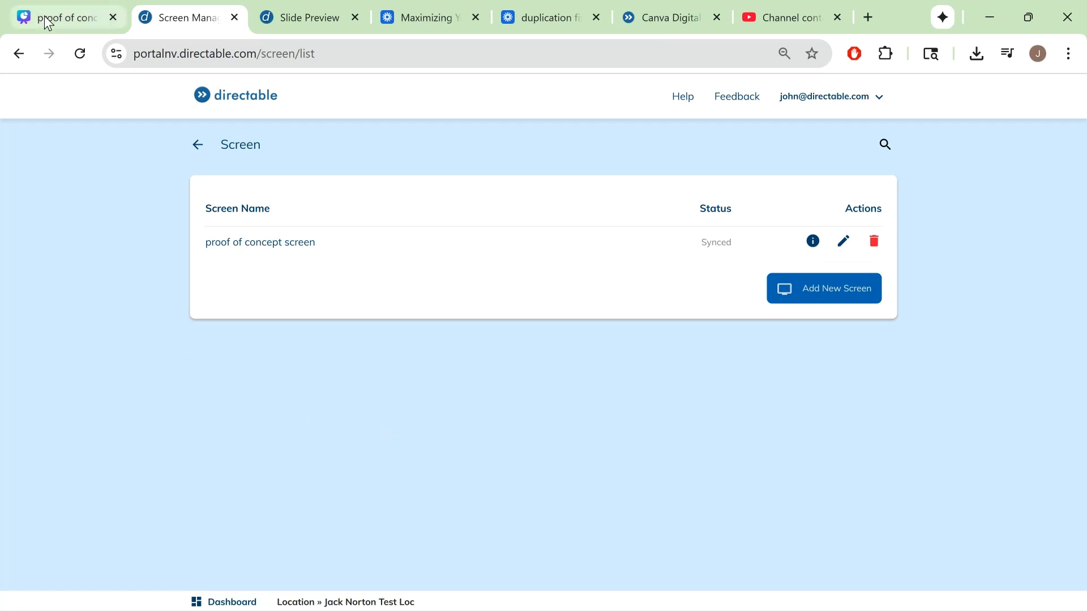
- Switch to the Canva design and replace the "Proof of concept" text on page 1 with "we do it live"
{"action": "left_click", "coordinate": [63, 24]}
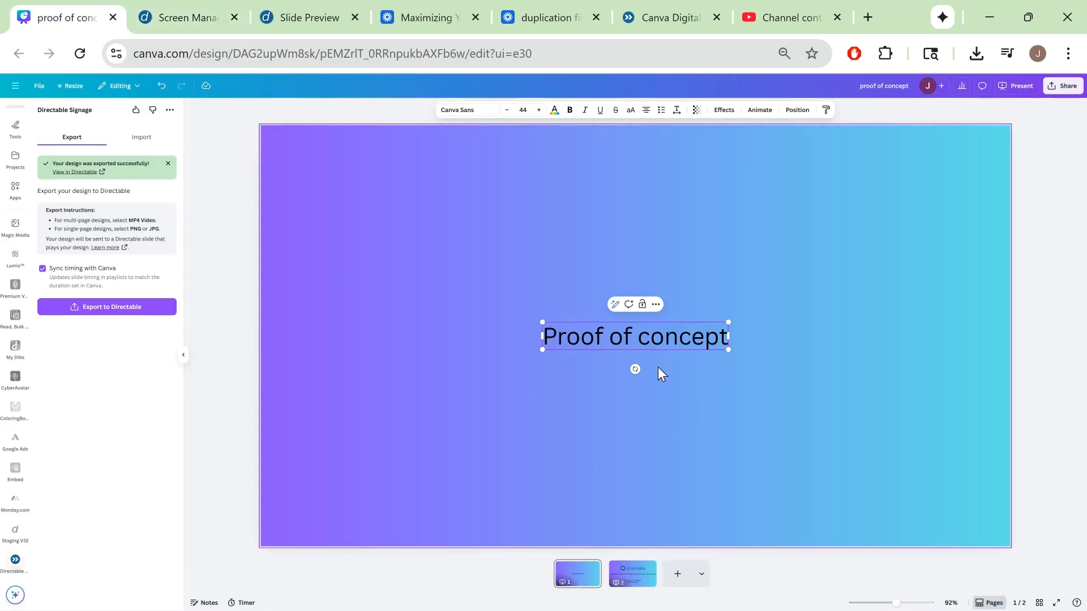
{"action": "triple_click", "coordinate": [598, 333]}
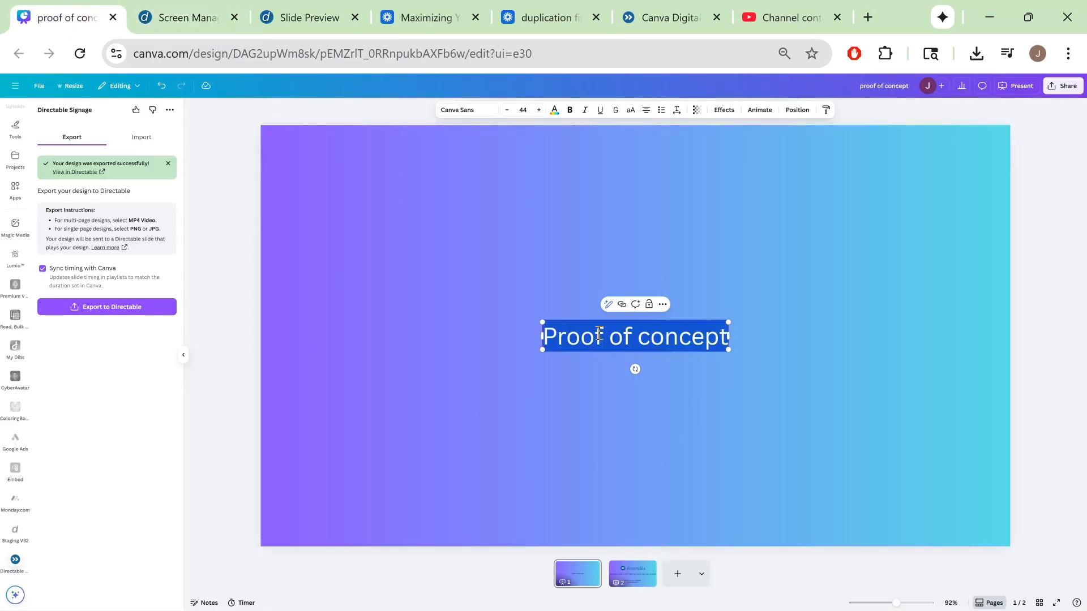
{"action": "type", "text": "we do it live"}
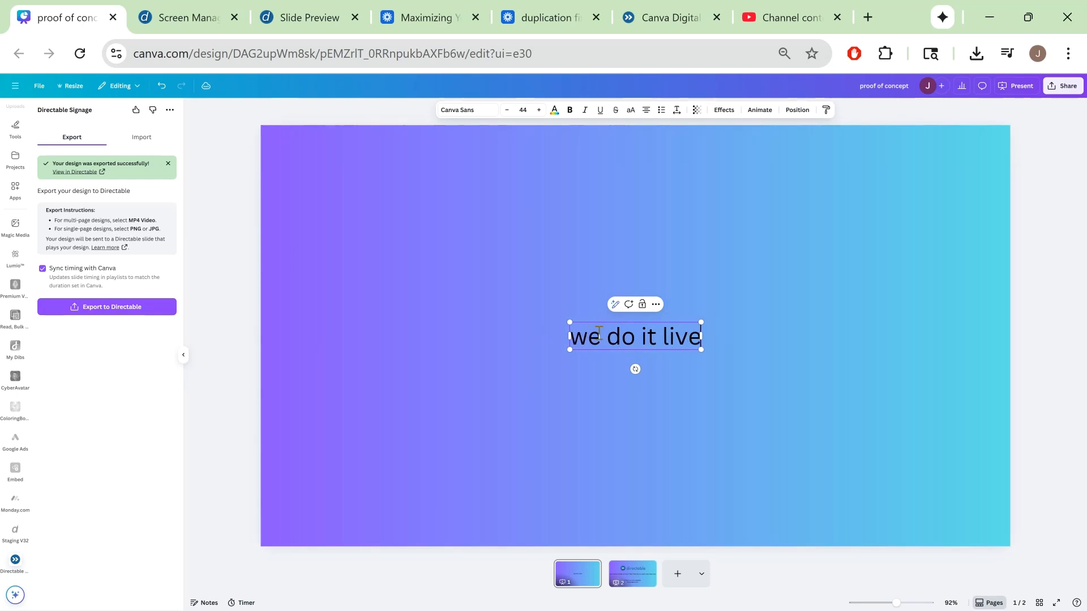
{"action": "left_click", "coordinate": [203, 431]}
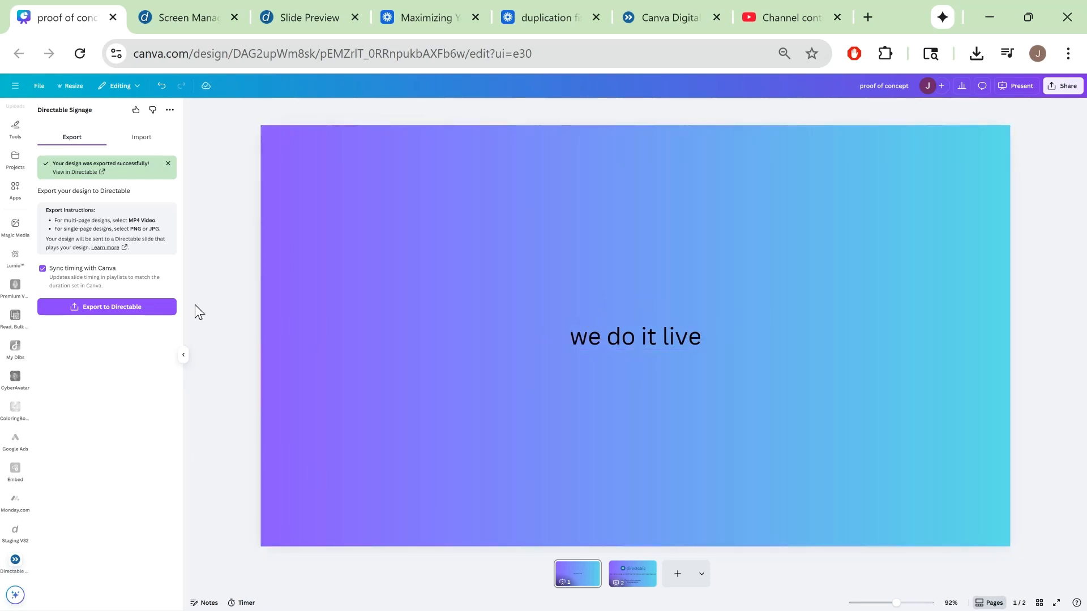
- Switch to Directable, preview "proof of concept playlist" from the "proof of concept screen" settings, and close the playlist and slide previews
{"action": "left_click", "coordinate": [192, 17]}
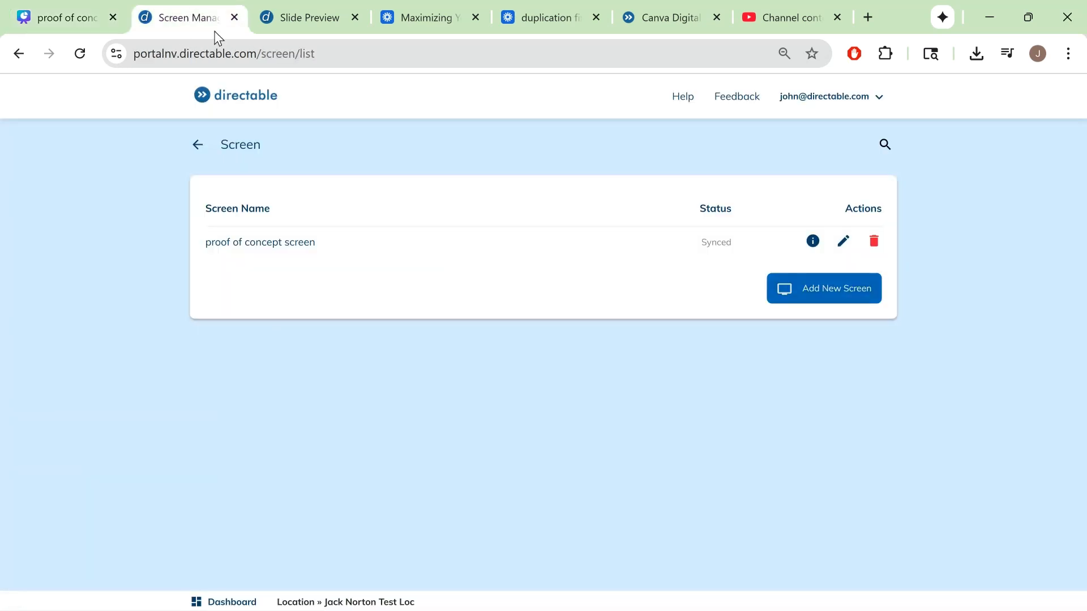
{"action": "left_click", "coordinate": [842, 243]}
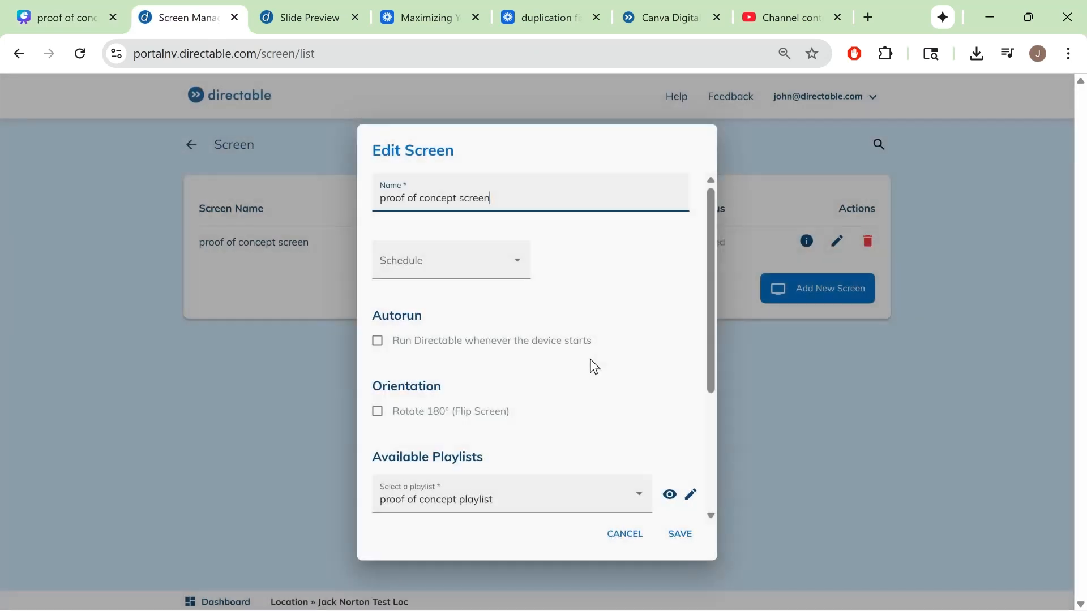
{"action": "scroll", "coordinate": [651, 488], "scroll_direction": "down", "scroll_amount": 3}
{"action": "left_click", "coordinate": [670, 411]}
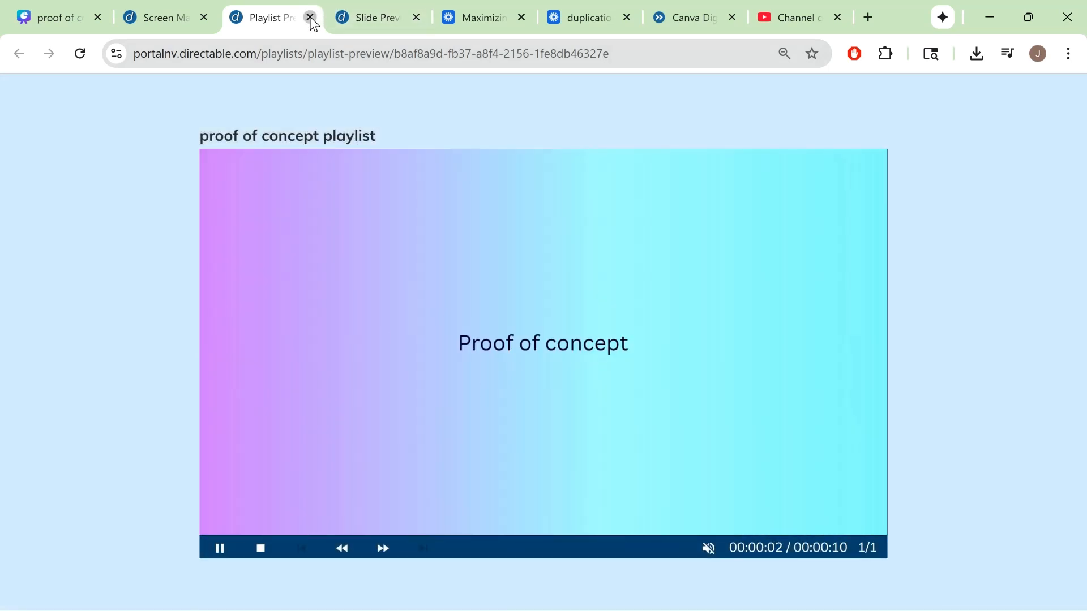
{"action": "left_click", "coordinate": [310, 18]}
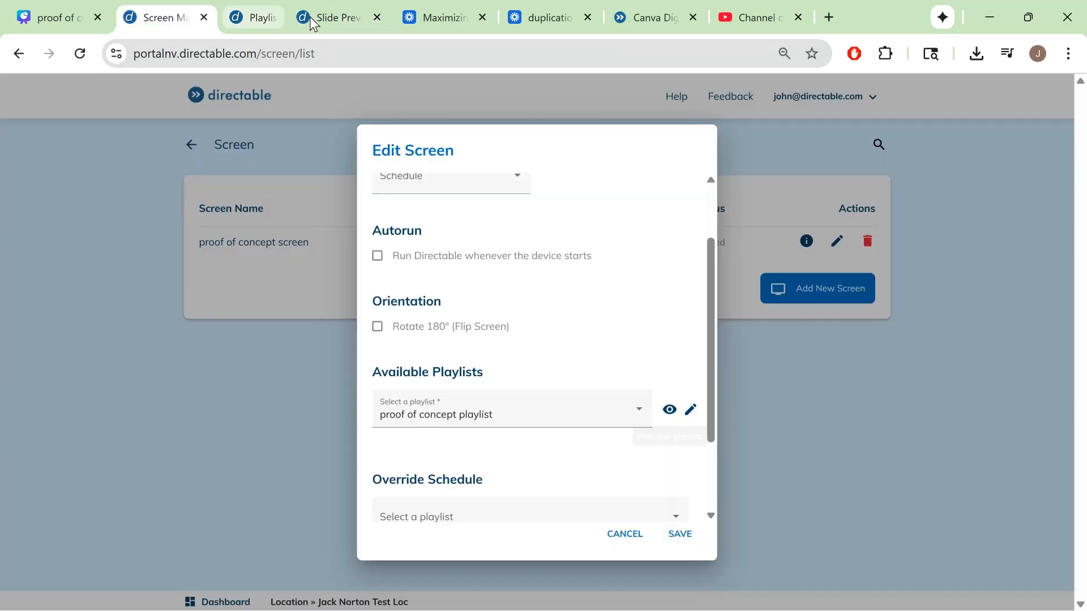
{"action": "left_click", "coordinate": [303, 19]}
{"action": "left_click", "coordinate": [310, 17]}
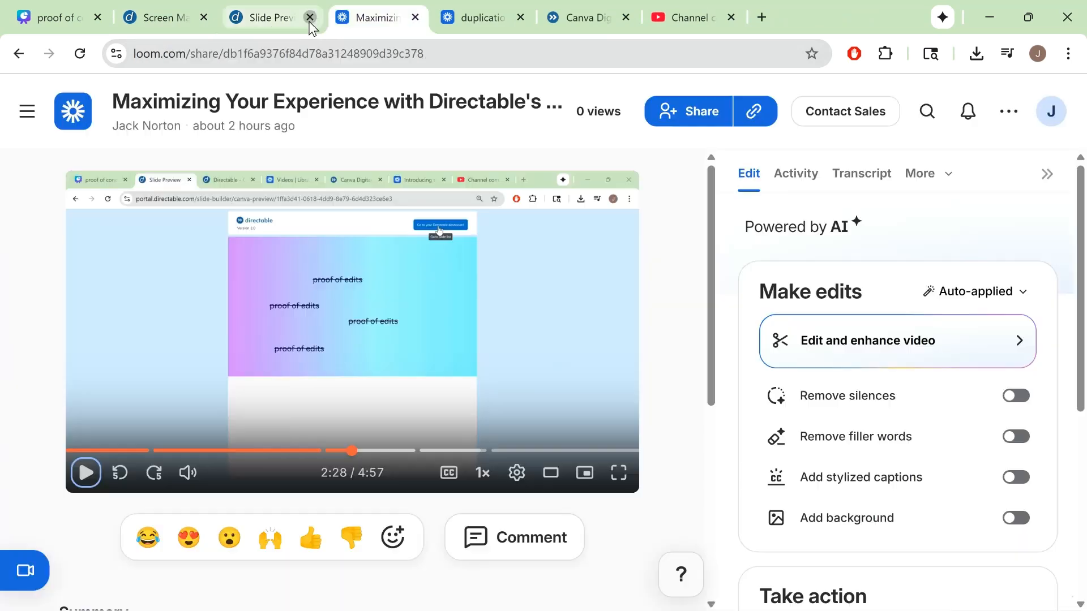
- Return to the Canva design and export the edited version to Directable again
{"action": "left_click", "coordinate": [169, 22]}
{"action": "left_click", "coordinate": [140, 8]}
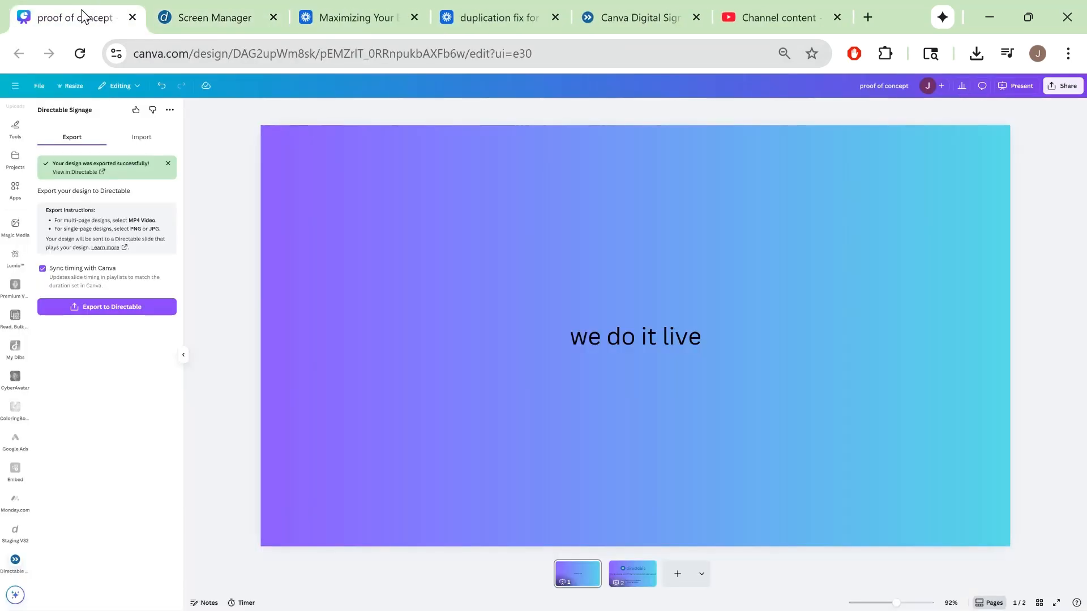
{"action": "left_click", "coordinate": [143, 310]}
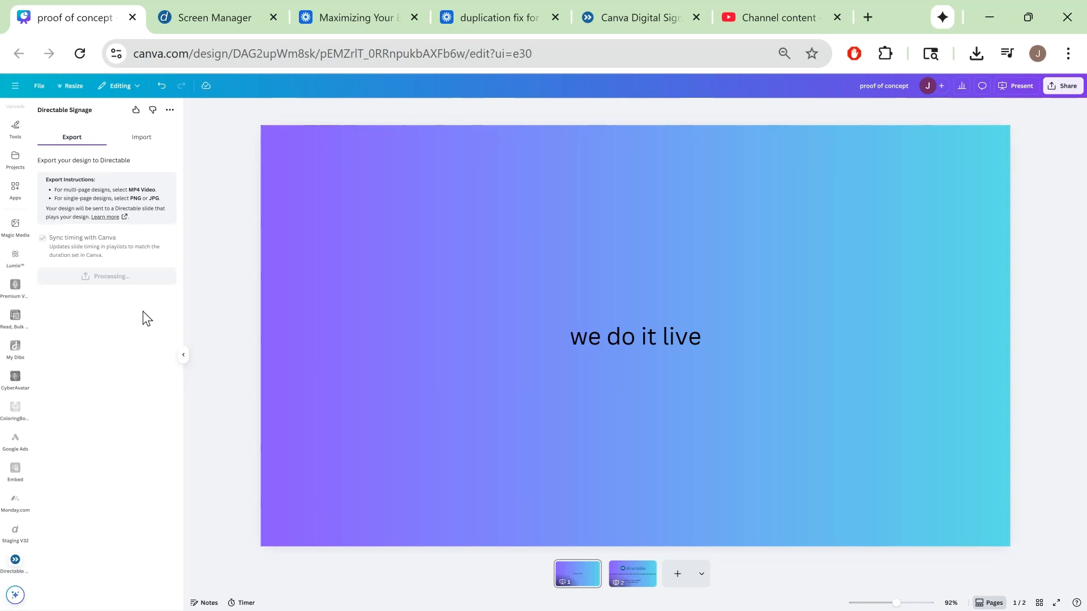
{"action": "left_click", "coordinate": [108, 239]}
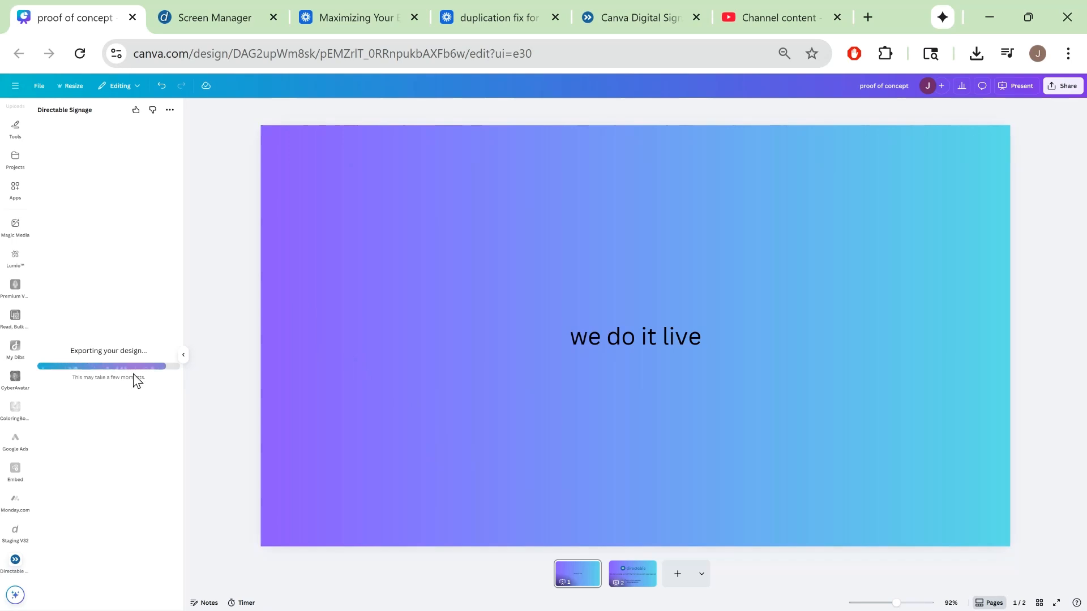
- Go back to the screen settings in Directable and open a fresh preview of "proof of concept playlist"
{"action": "left_click", "coordinate": [228, 17]}
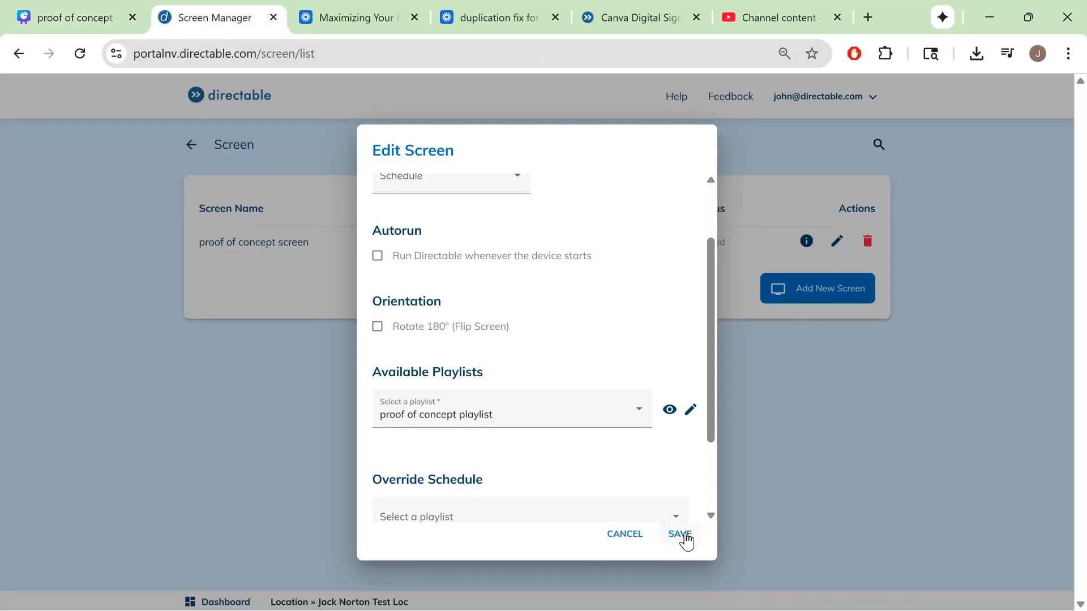
{"action": "left_click", "coordinate": [669, 411]}
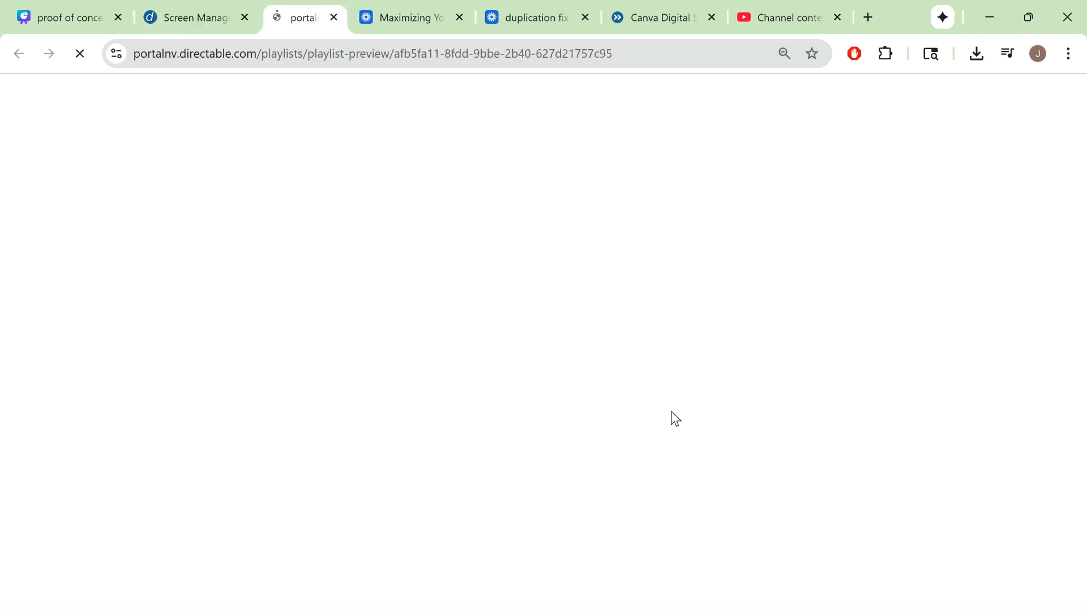